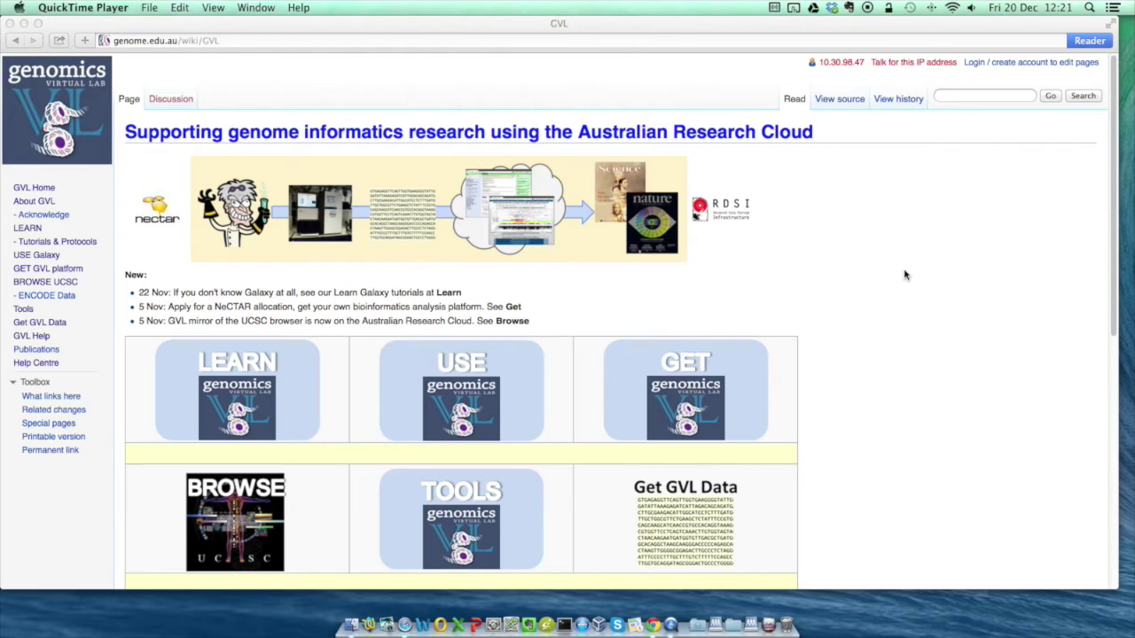
- Bring Safari to the front and select the current GVL wiki address in the URL bar
left_click(905, 275)
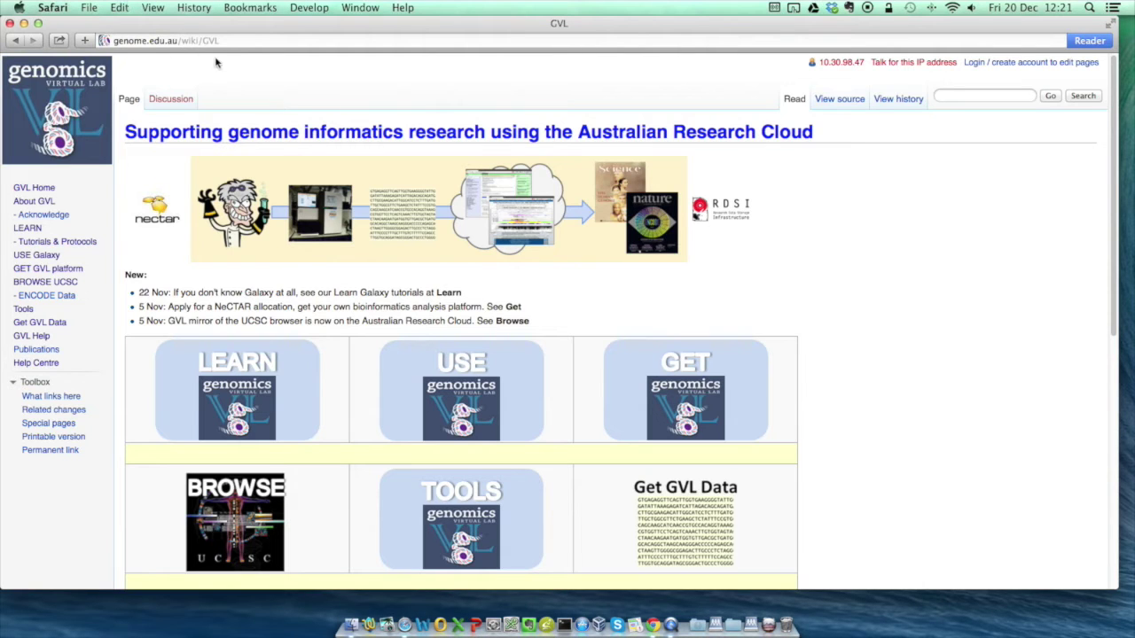
left_click(163, 42)
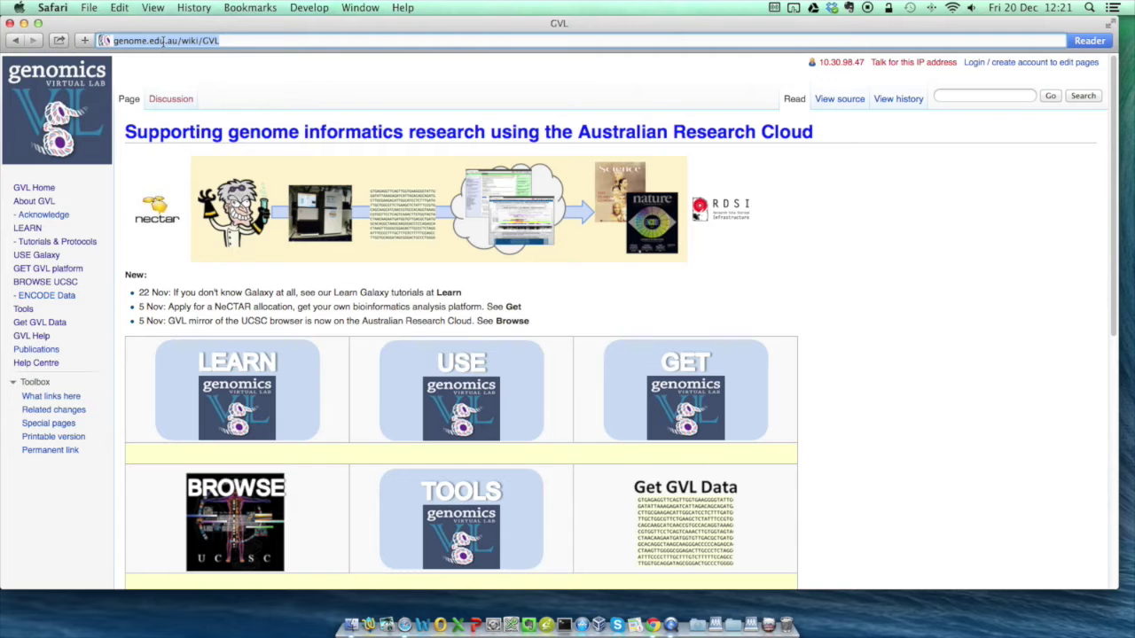
- Go to the NeCTAR Dashboard at dashboard.rc.nectar.org.au and start logging in
type("https://da")
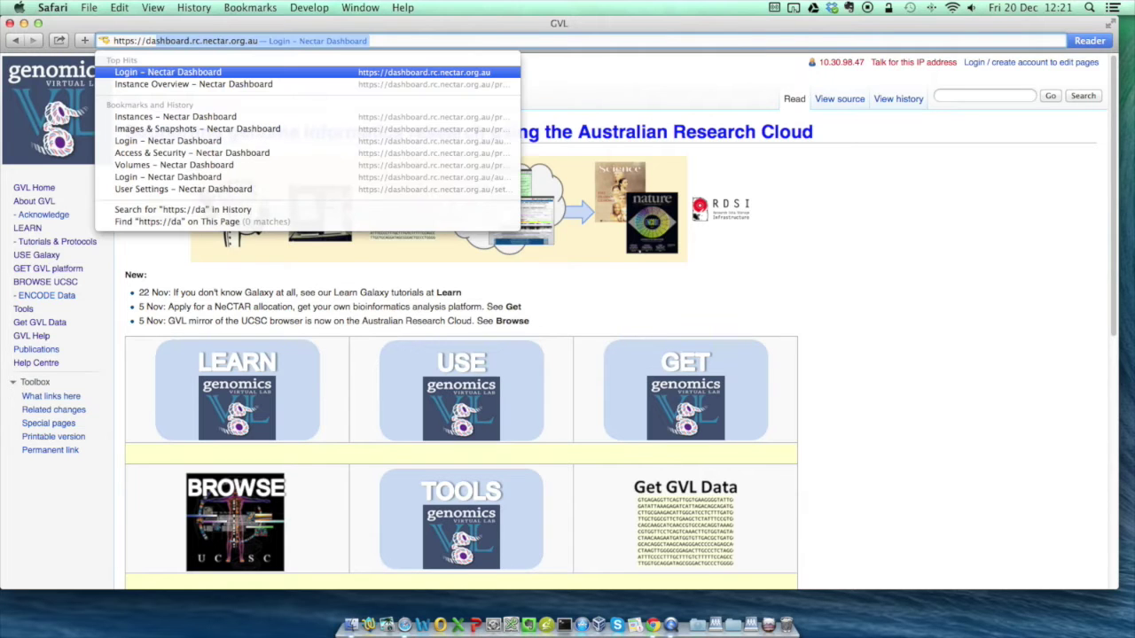
type("sh")
key("Right")
type("/")
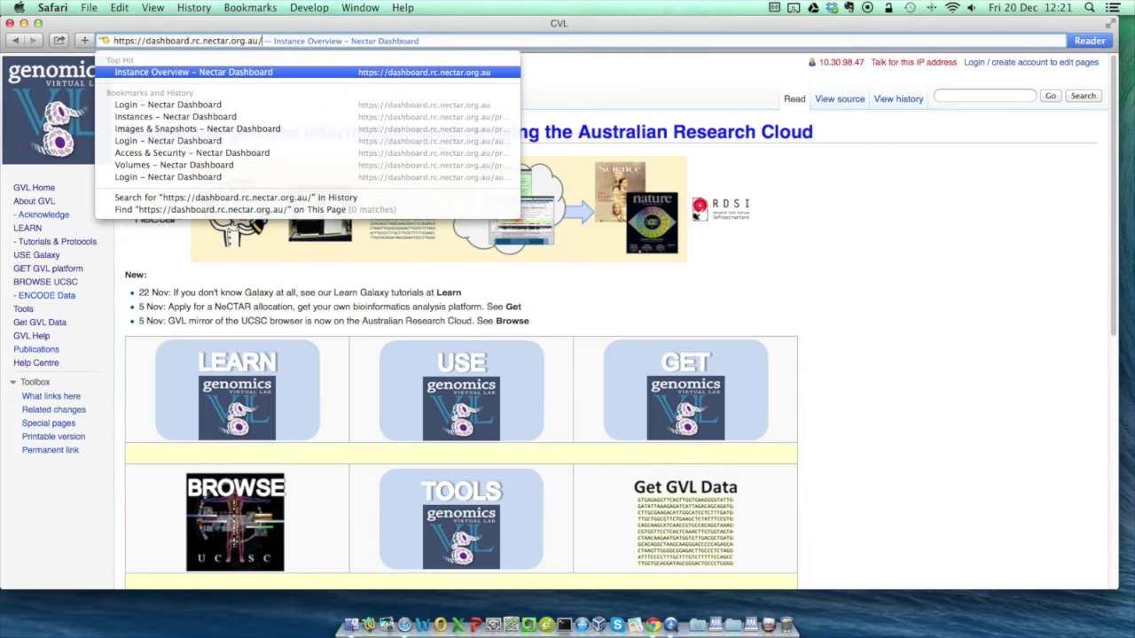
key("Return")
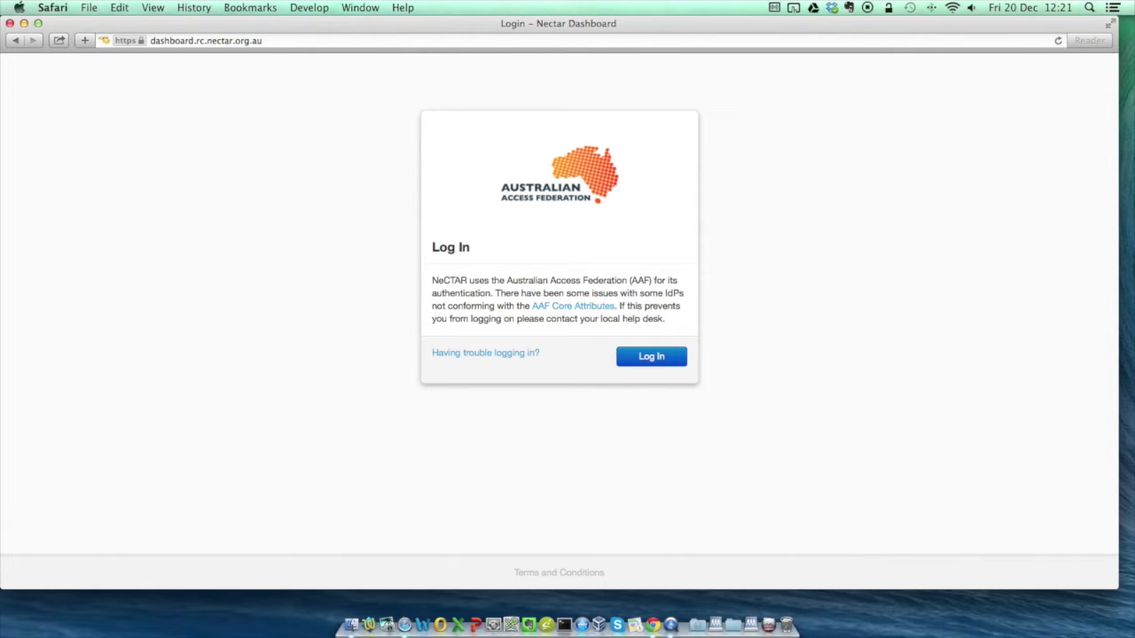
left_click(649, 360)
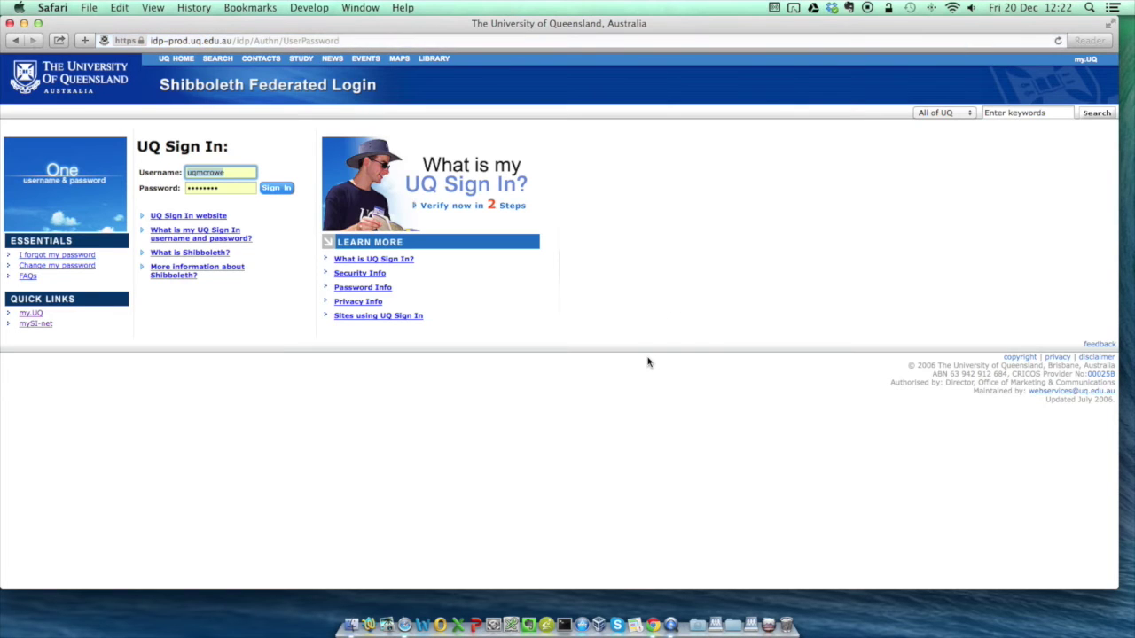
left_click(239, 172)
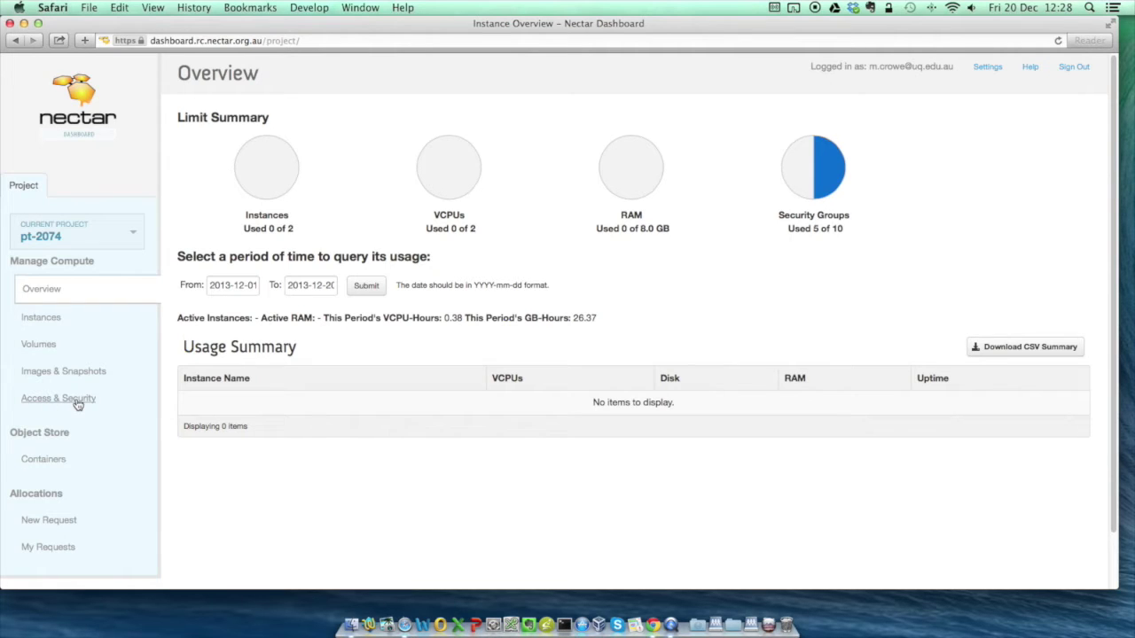
- Open the project's Access & Security page from the Dashboard sidebar
left_click(78, 403)
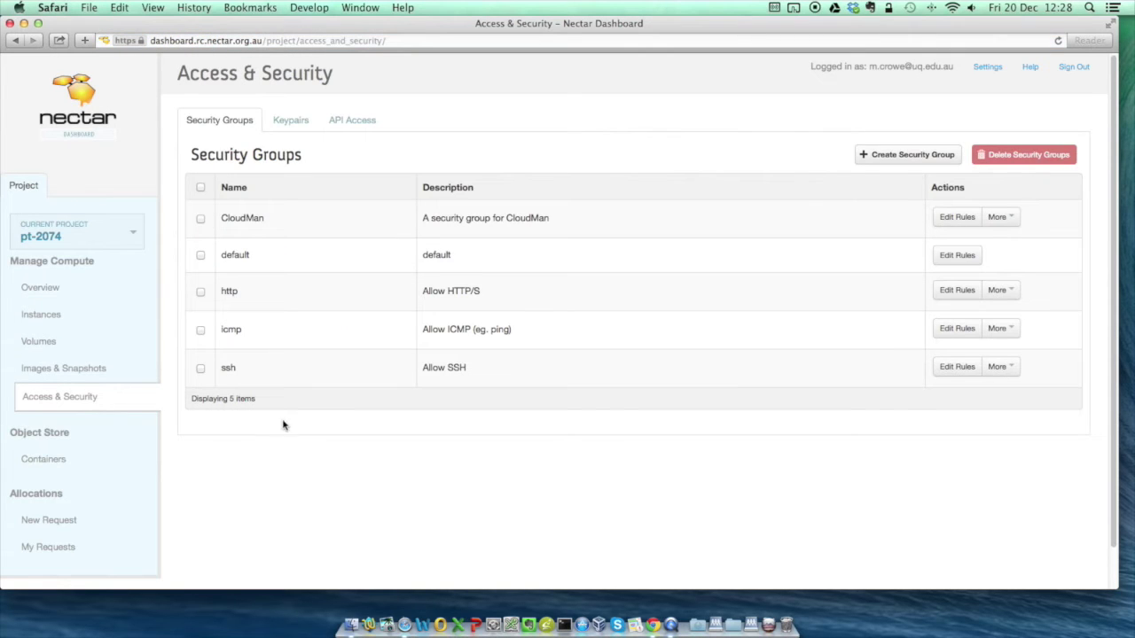
- On the API Access tab, download the EC2 credentials and open pt-2074-x509.zip from Downloads
left_click(352, 124)
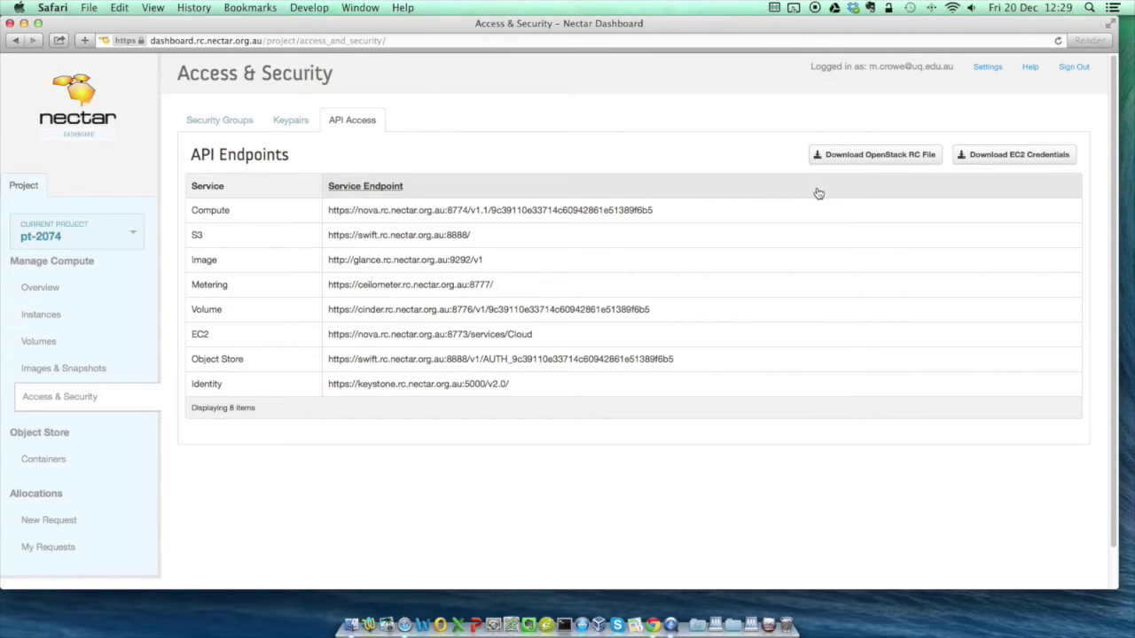
left_click(1005, 166)
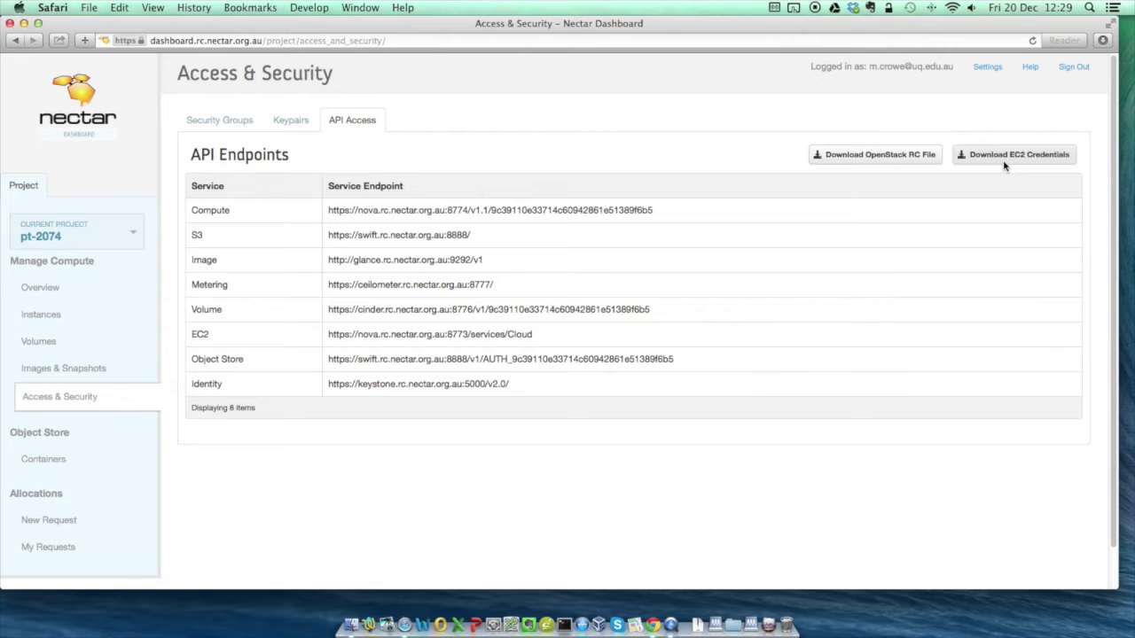
left_click(696, 625)
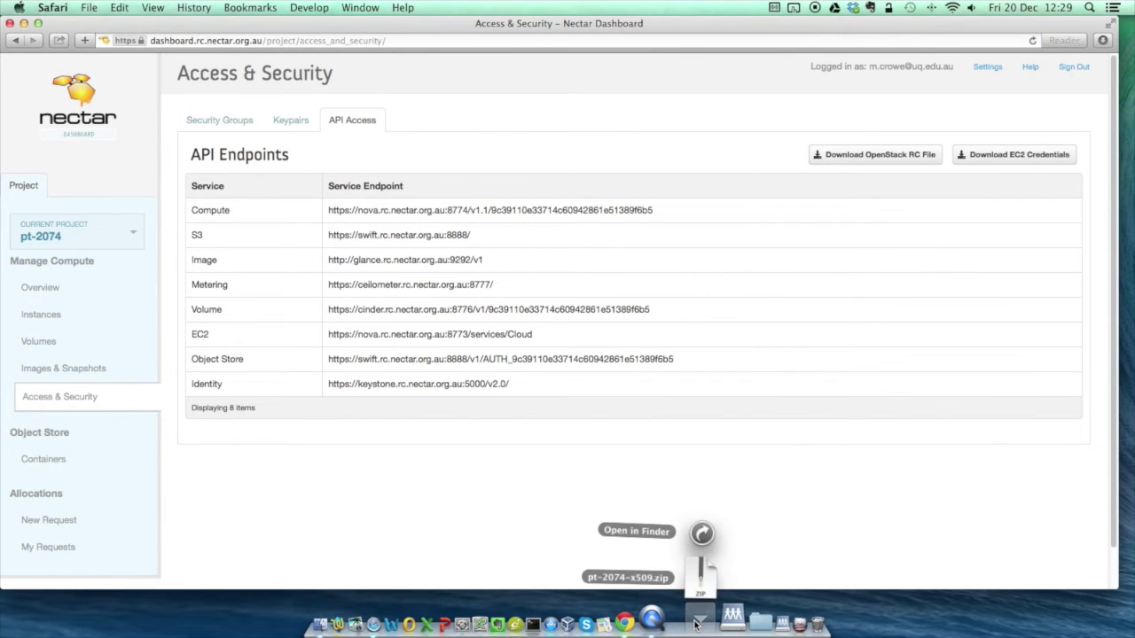
left_click(702, 585)
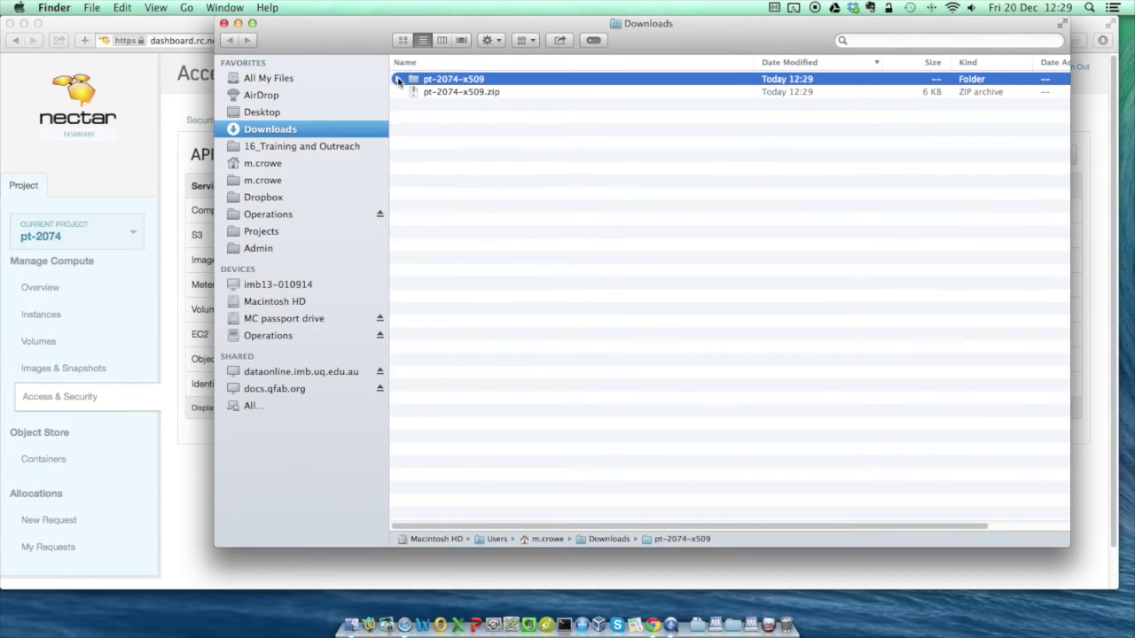
- Open ec2rc.sh from the pt-2074-x509 folder with TextWrangler.app
left_click(398, 80)
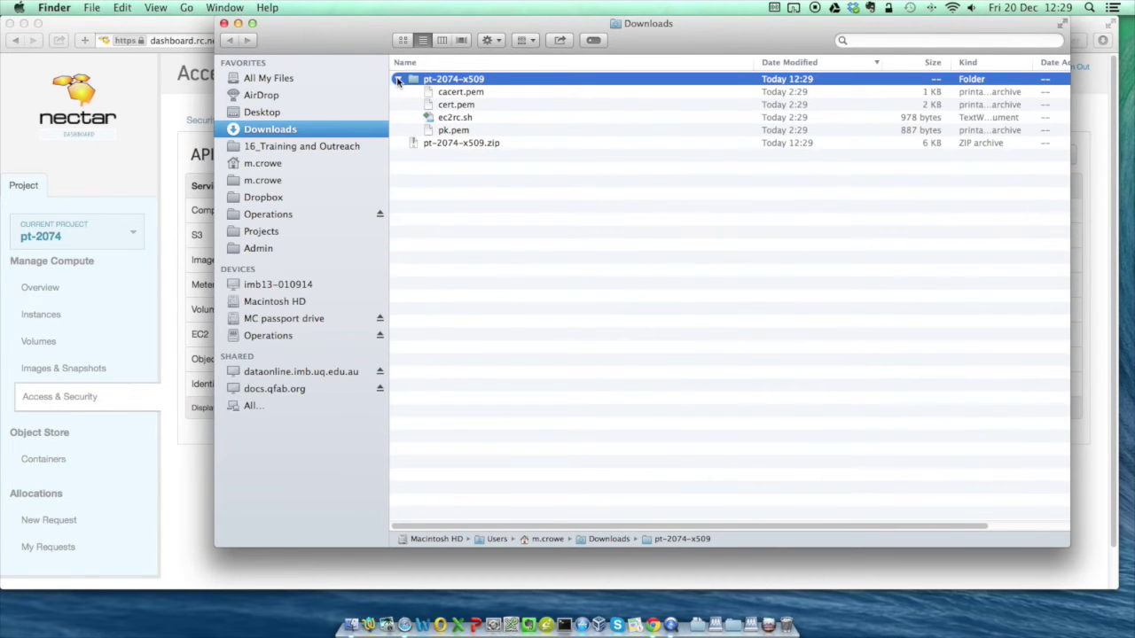
right_click(458, 119)
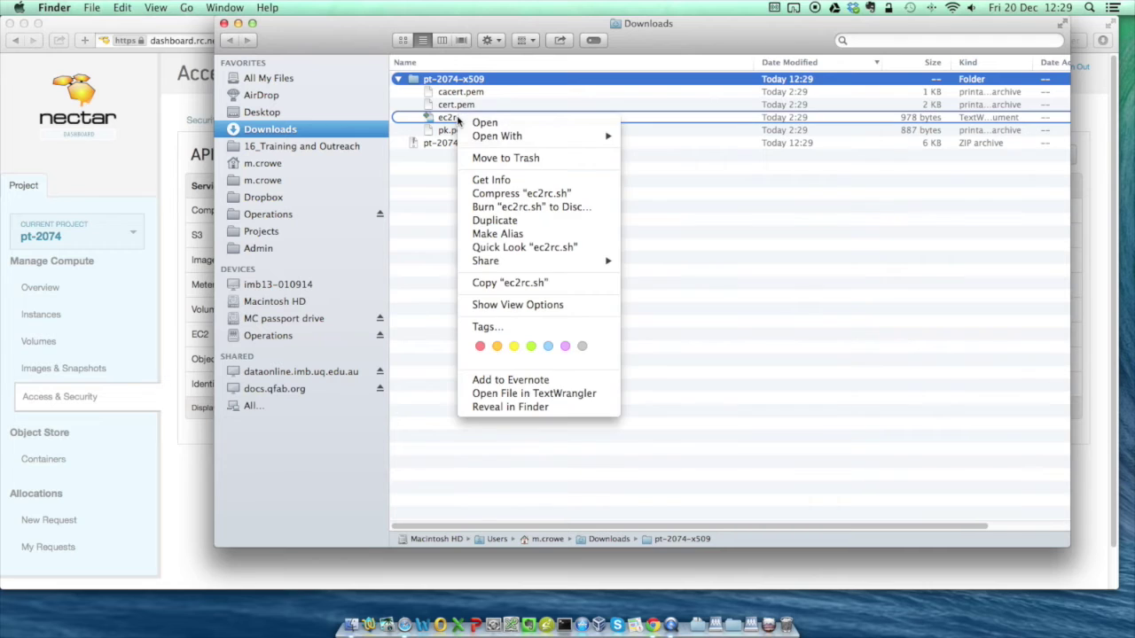
mouse_move(476, 138)
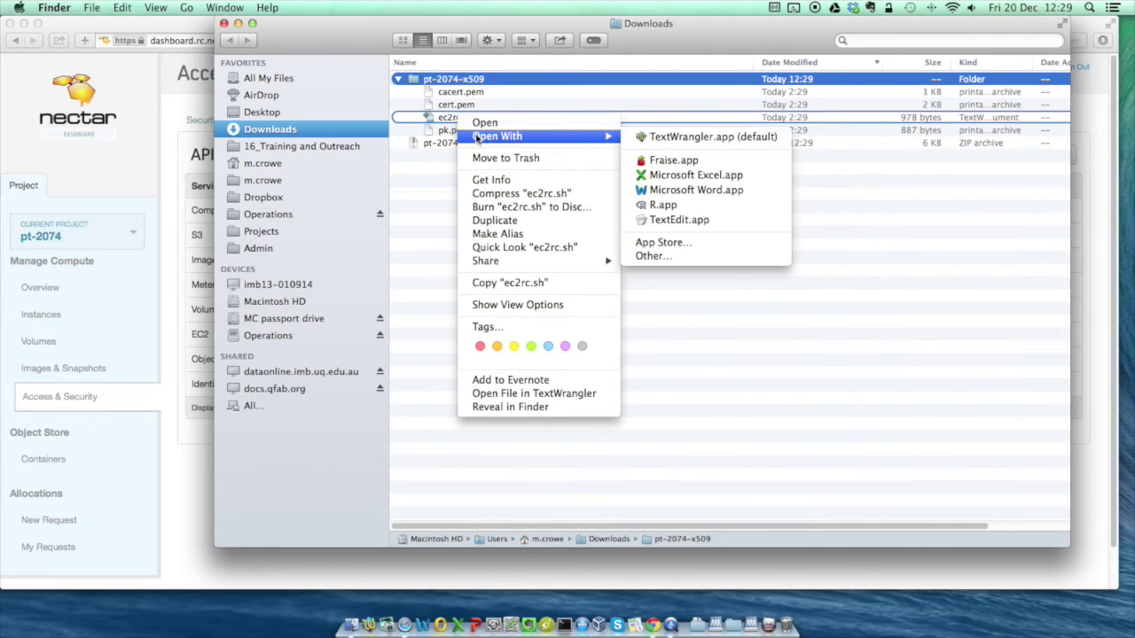
left_click(655, 138)
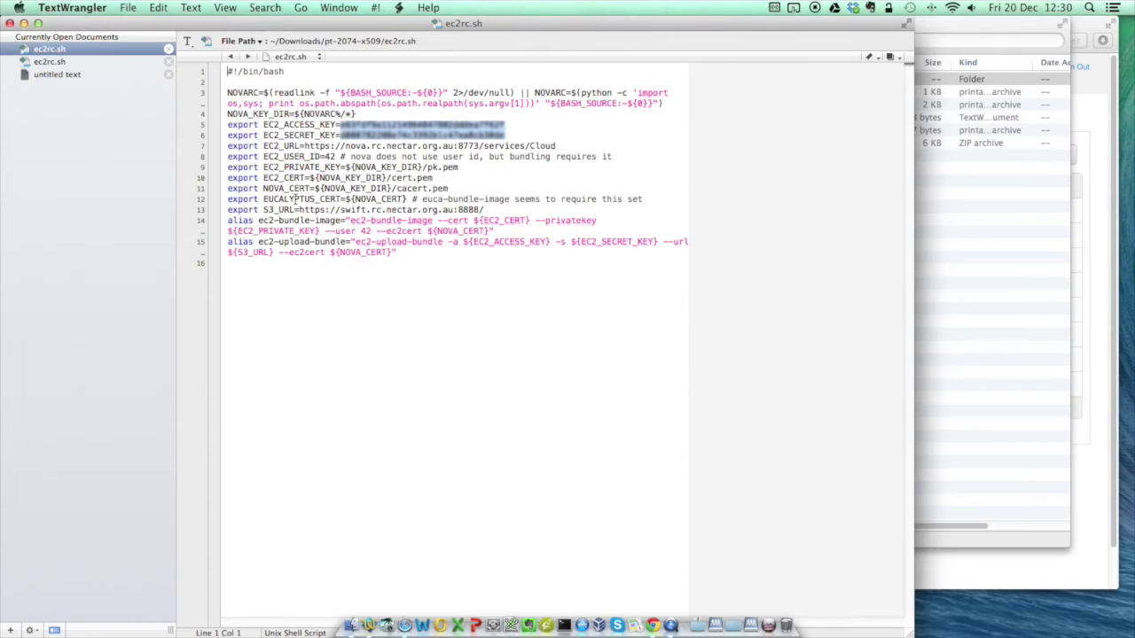
- Select lines 5–6 containing the EC2_ACCESS_KEY and EC2_SECRET_KEY exports
left_click_drag(224, 125, 223, 135)
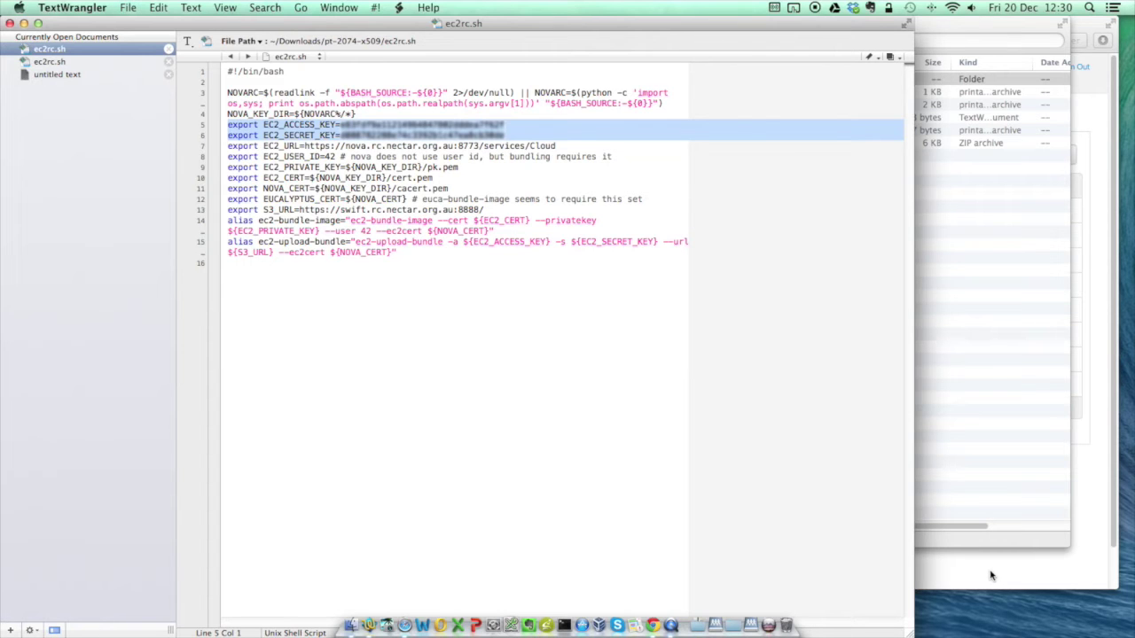
- Load launch.genome.edu.au in the browser and set the cloud to NeCTAR (OpenStack)
key("super+Tab")
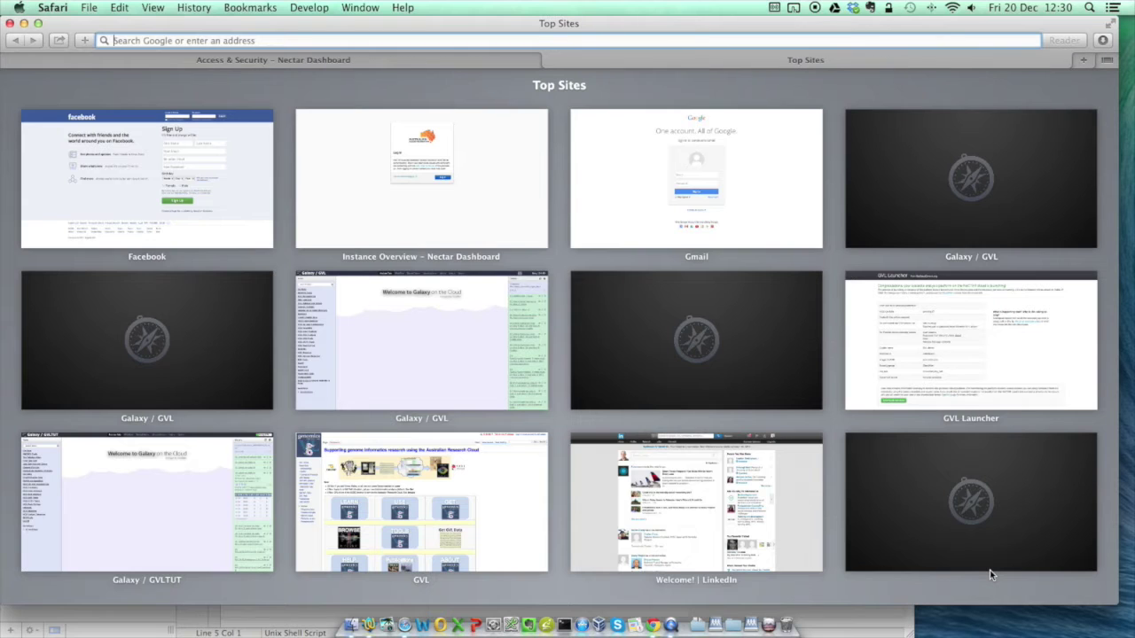
type("launch.genom")
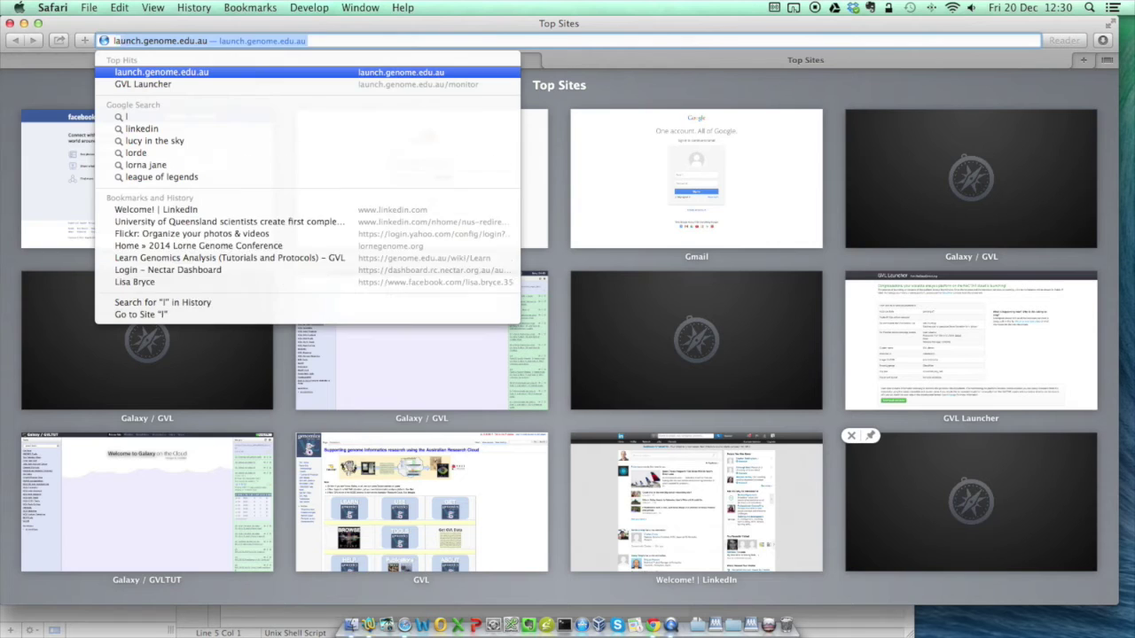
type("e.edu.au")
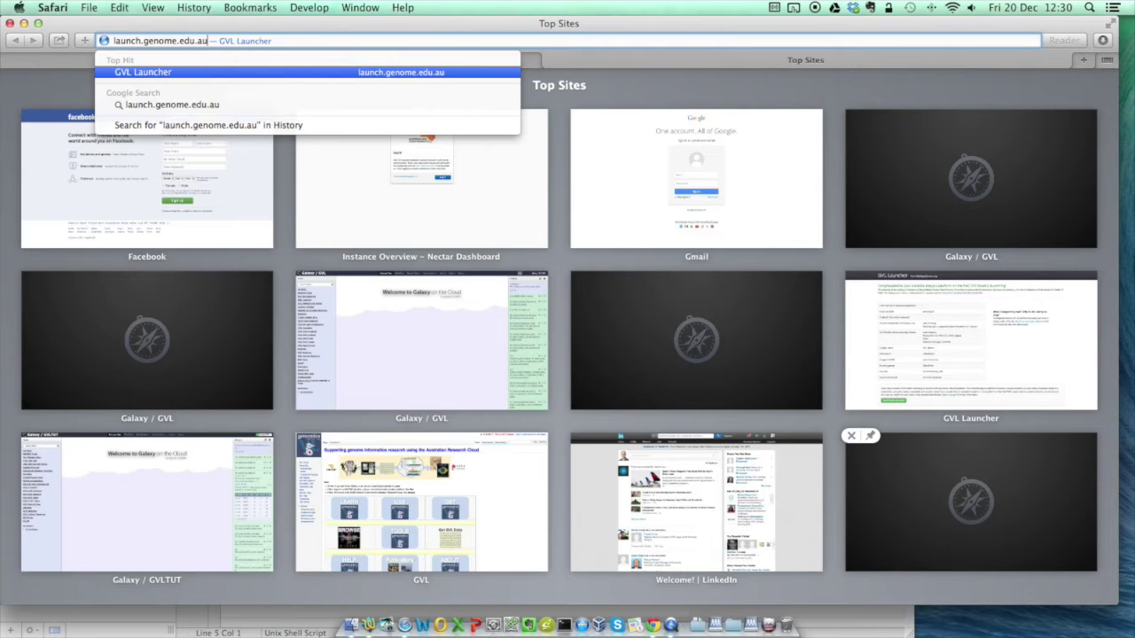
key("Return")
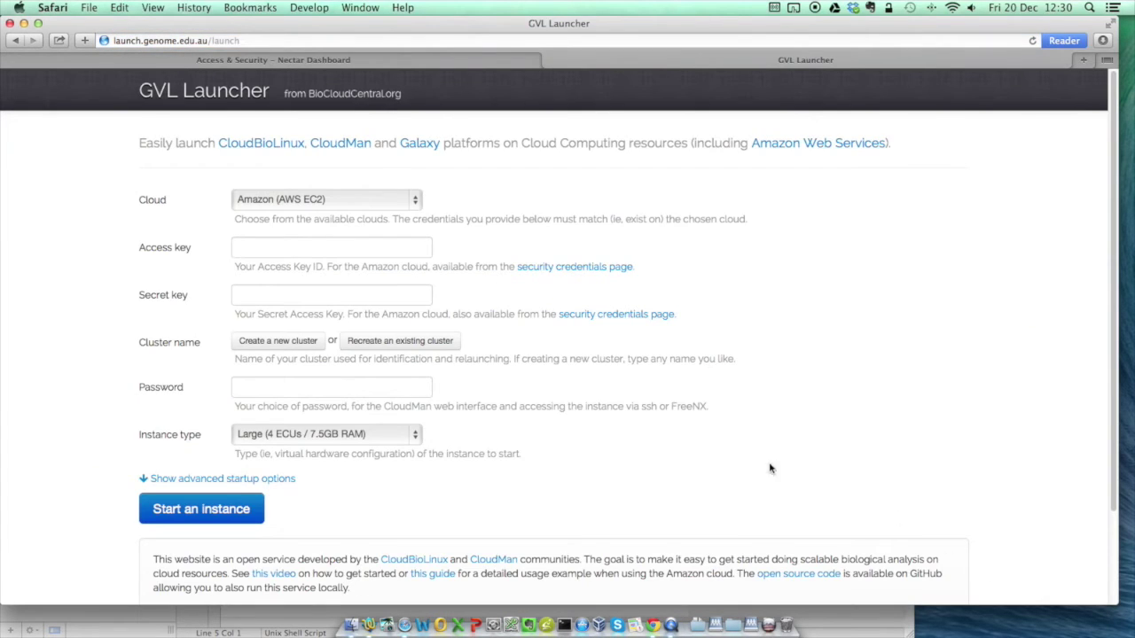
left_click(414, 203)
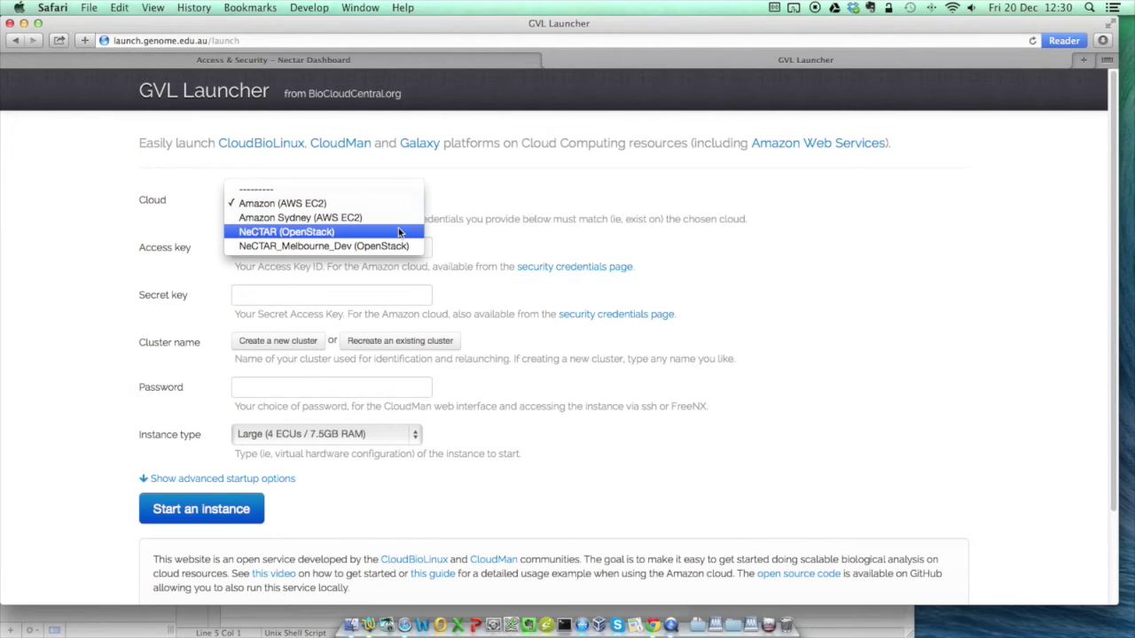
left_click(398, 232)
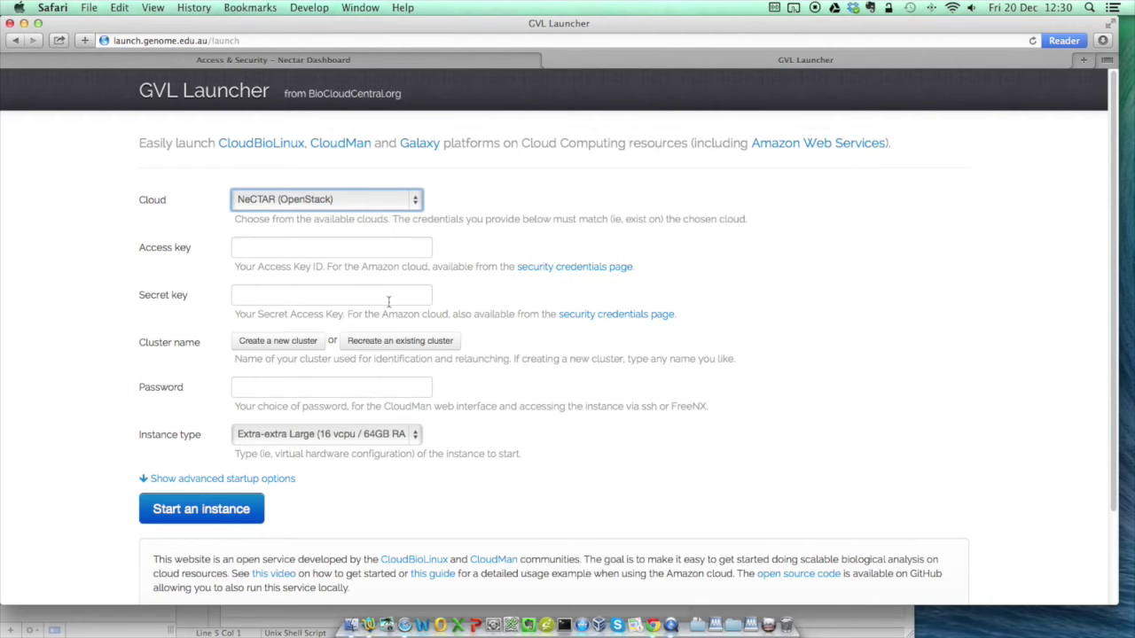
- Copy the access key from ec2rc.sh into the launcher's Access key field
key("super+Tab")
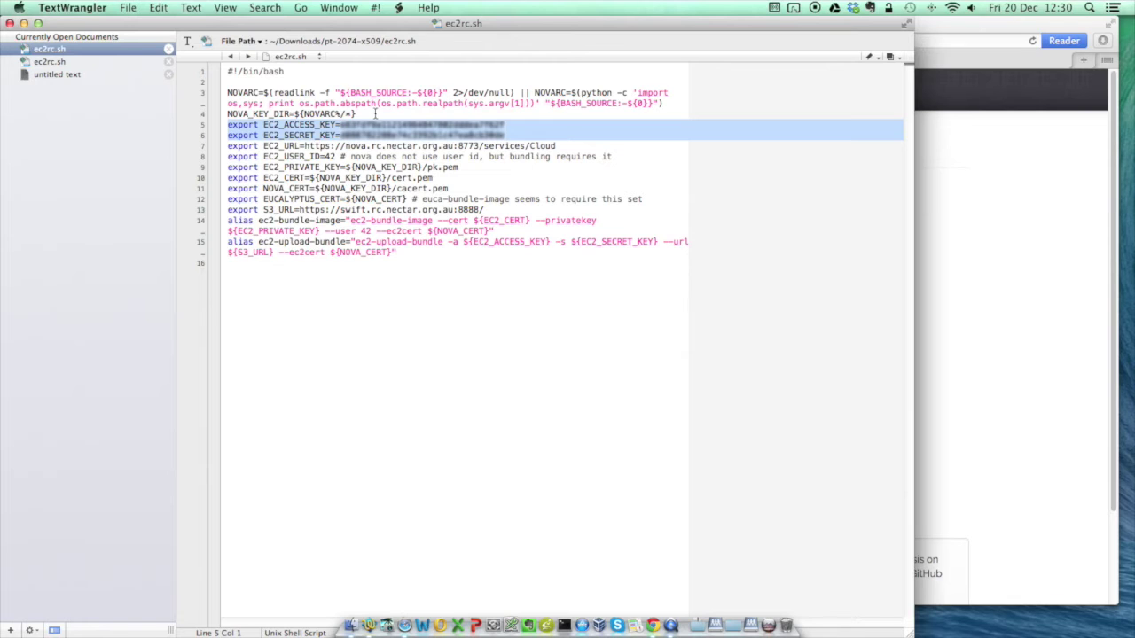
left_click(341, 124)
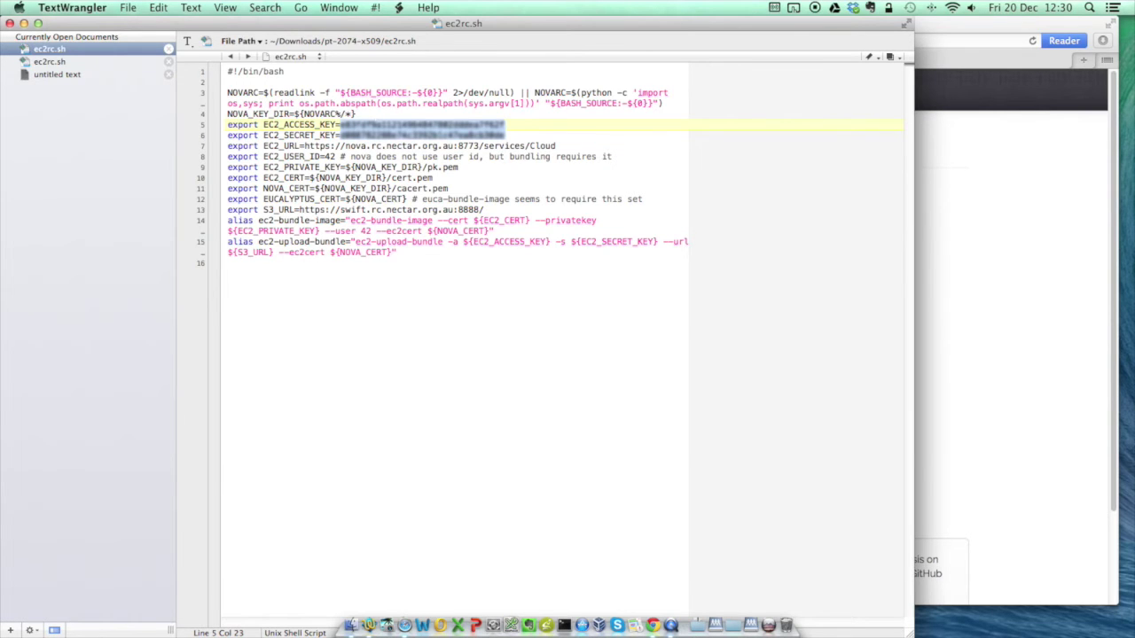
key("super+Tab")
left_click(285, 245)
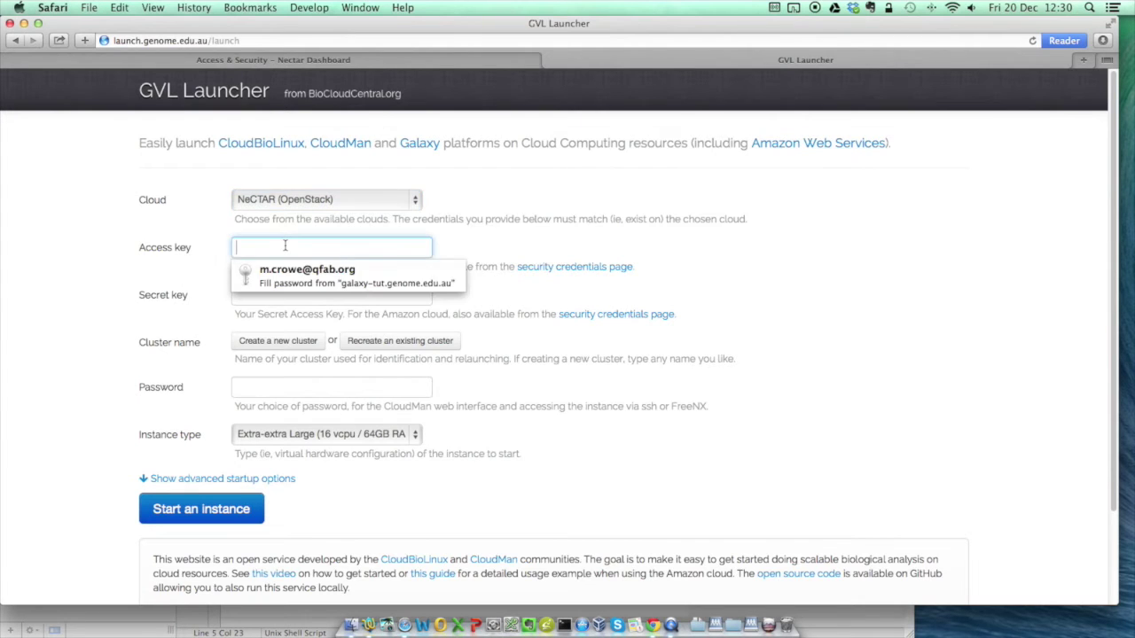
key("super+v")
- Copy the secret key from ec2rc.sh into the launcher's Secret key field
key("super+Tab")
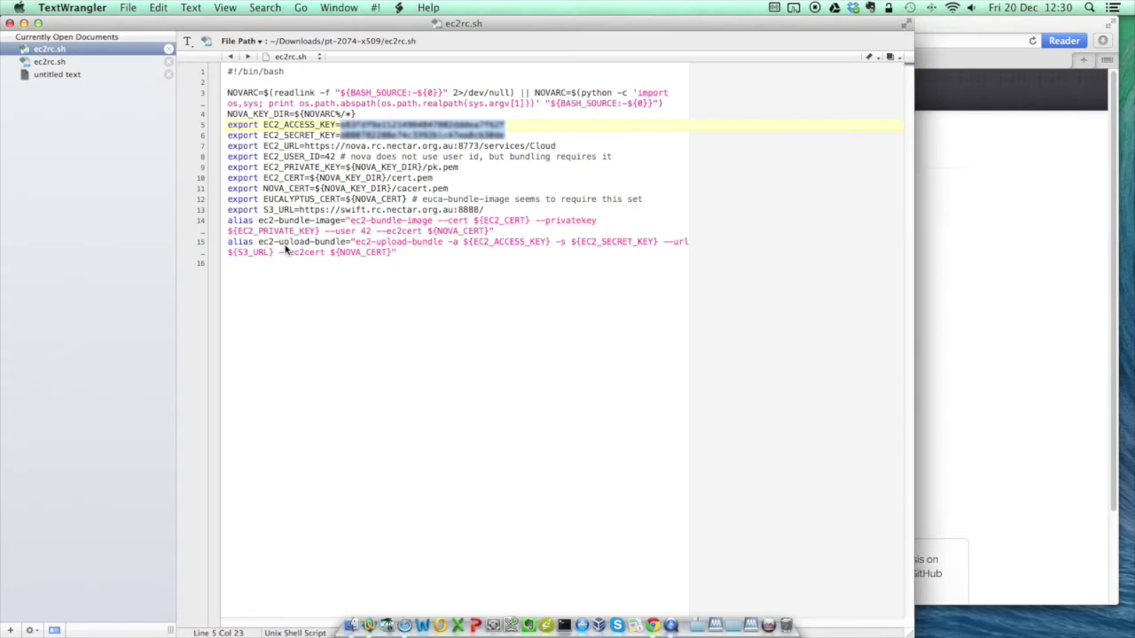
key("Down")
key("super+c")
key("super+Tab")
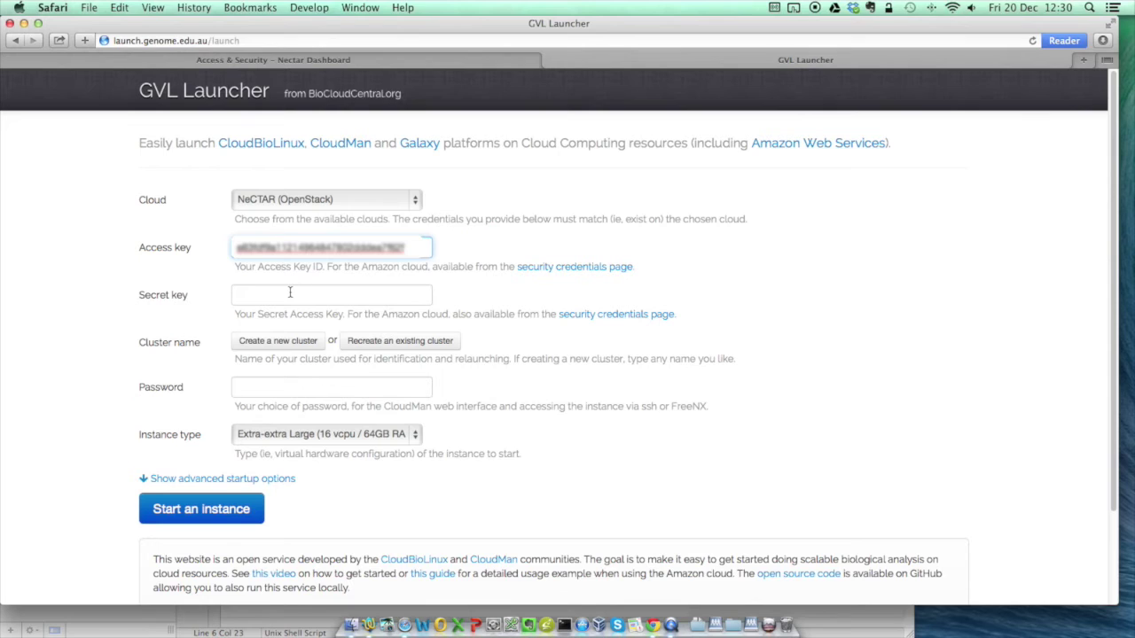
left_click(289, 292)
key("super+v")
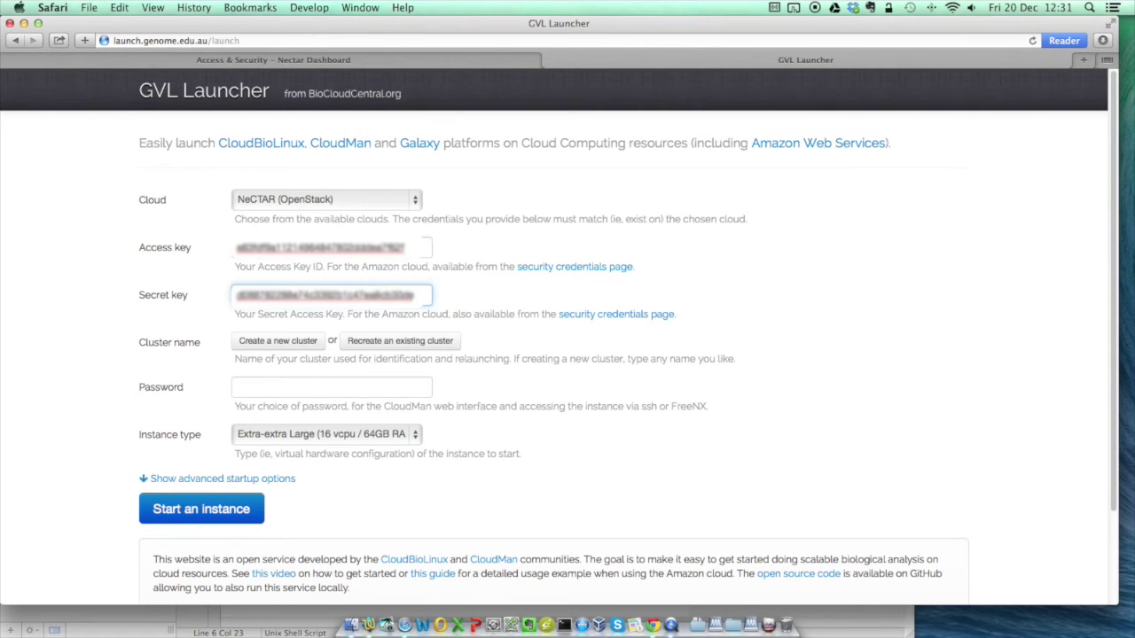
left_click(490, 293)
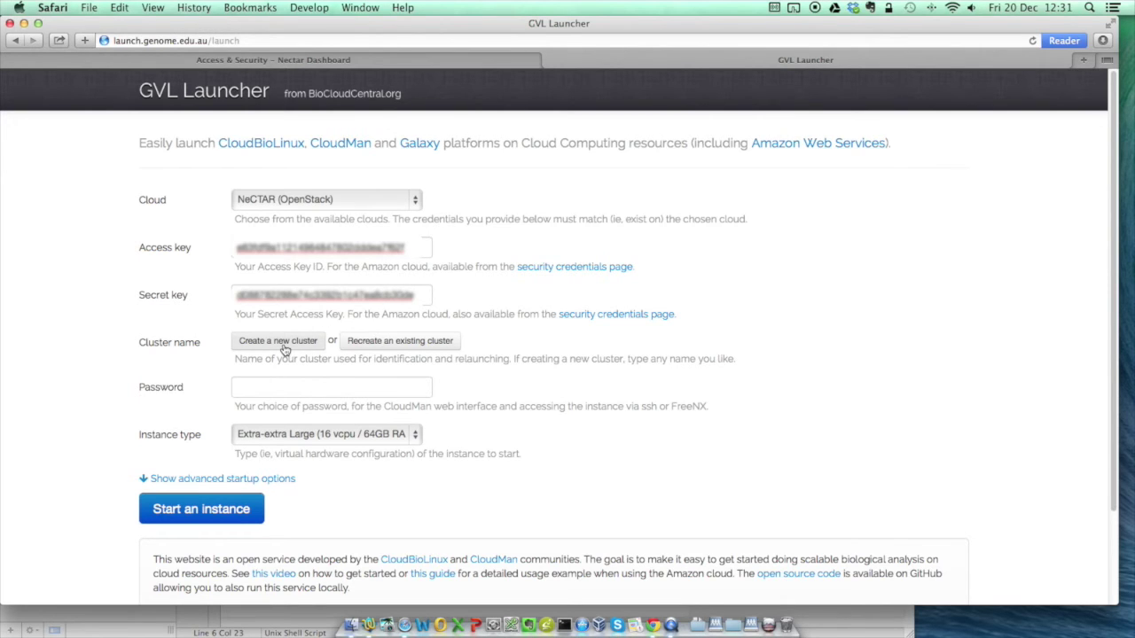
- Create a new cluster named 'GVL Galaxy test' and enter a CloudMan password
left_click(278, 342)
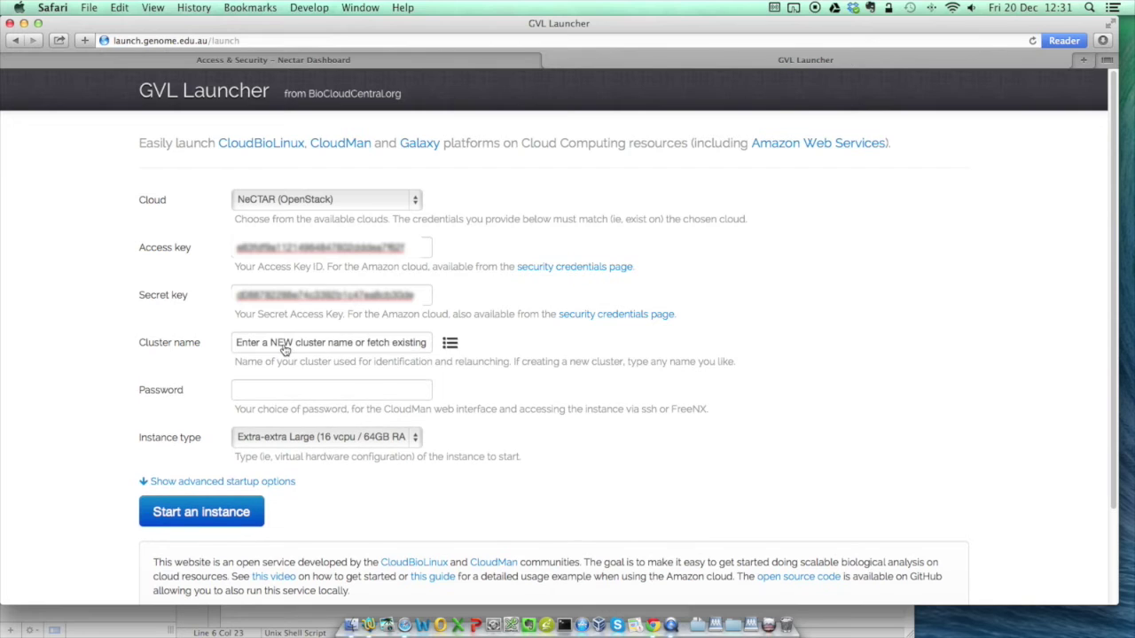
left_click(284, 349)
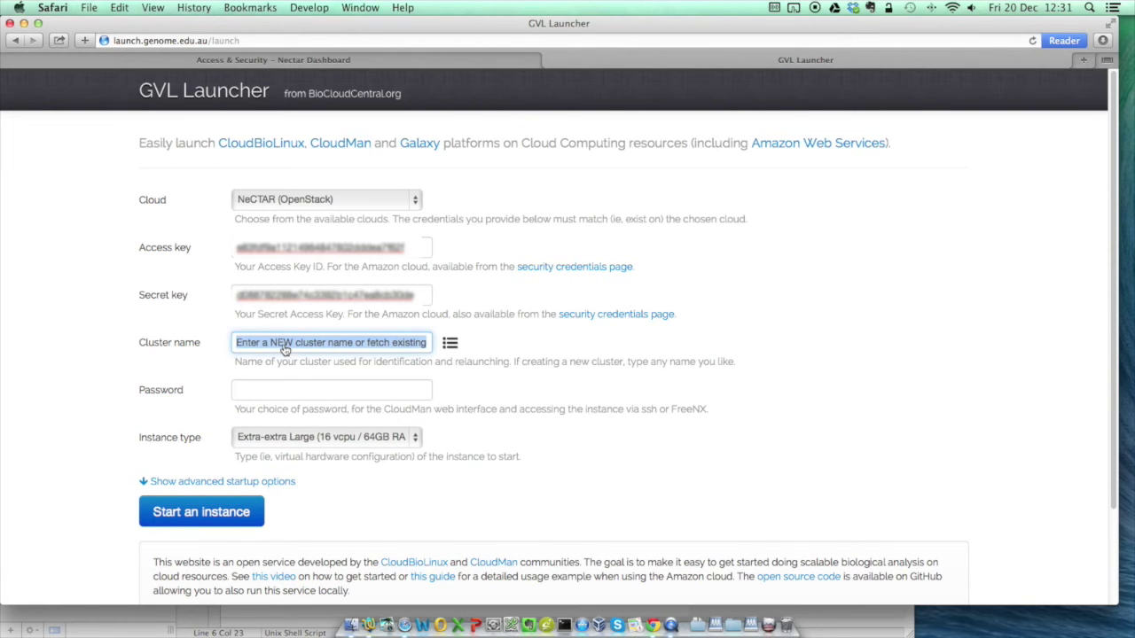
type("GVL Ga")
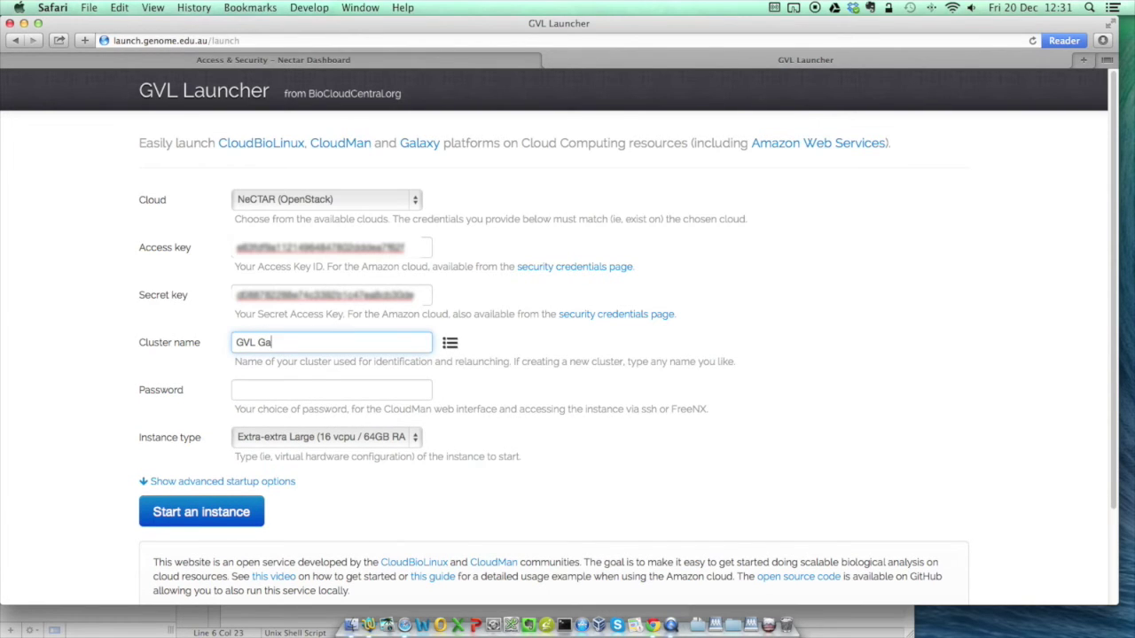
type("laxy test")
left_click(306, 390)
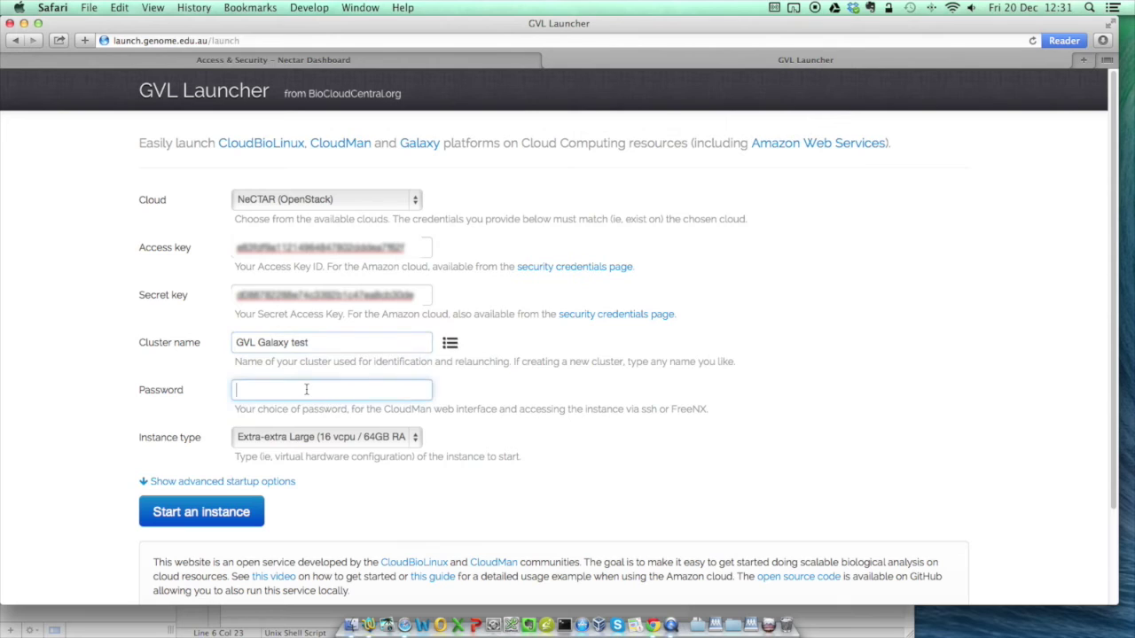
type("passwo")
- Choose the Medium (2 vcpu / 8GB RAM) instance type and start the instance
left_click(418, 439)
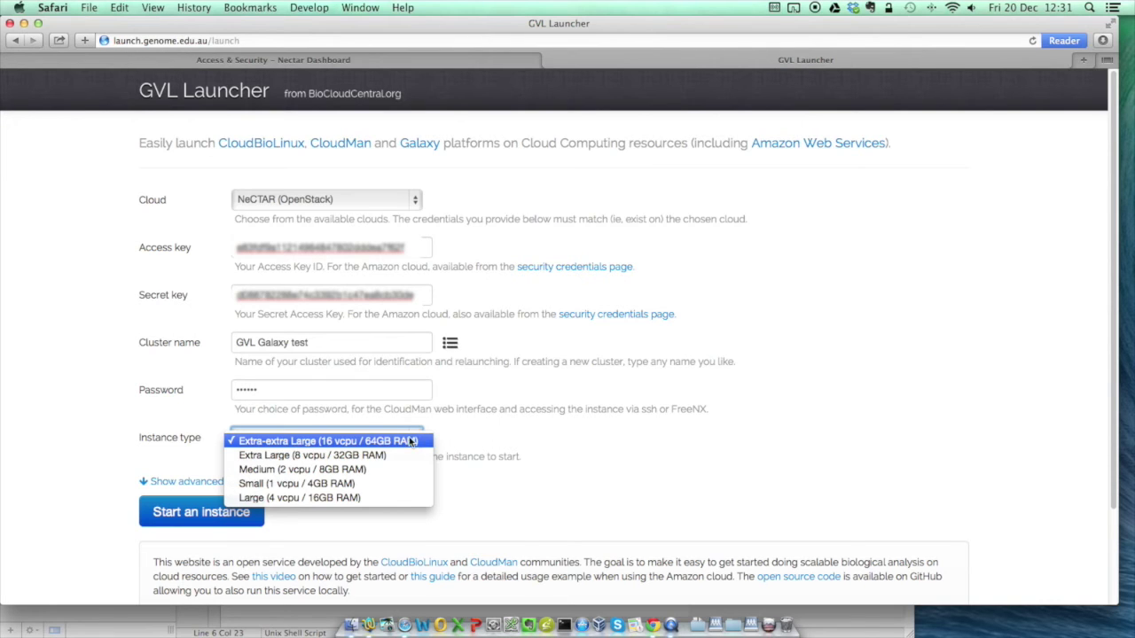
left_click(373, 470)
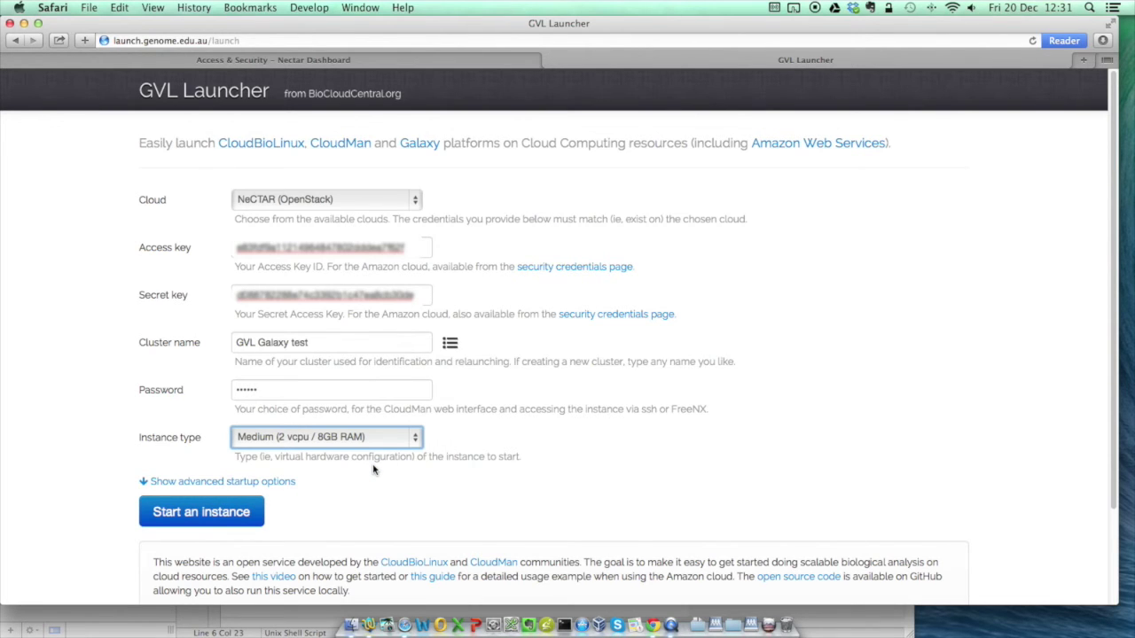
left_click(213, 512)
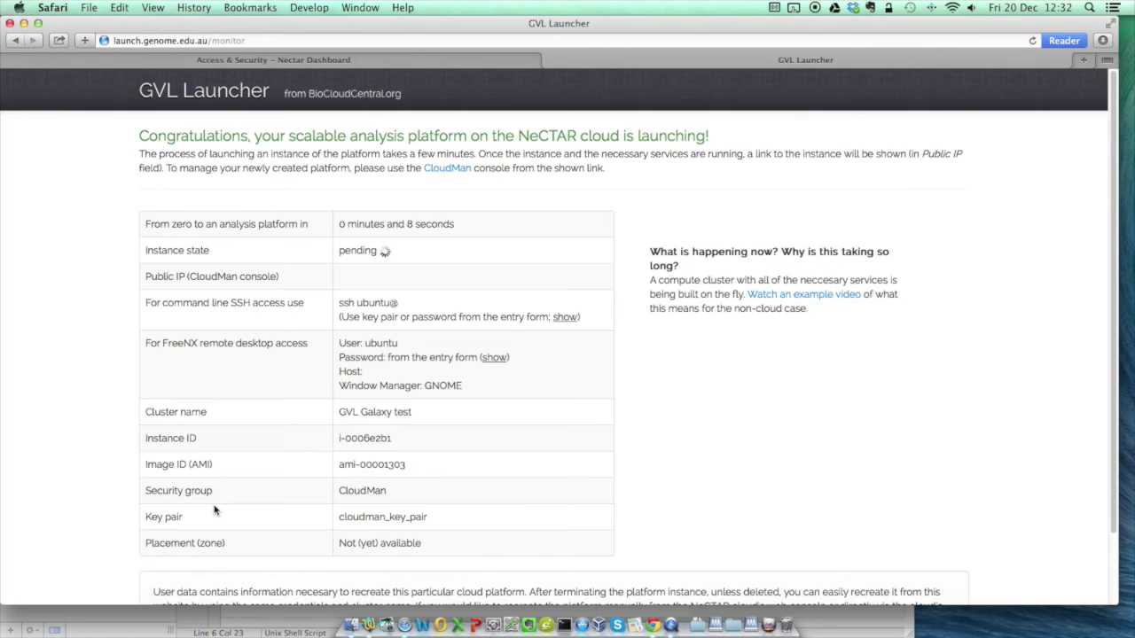
- Switch to the Nectar Dashboard tab while the GVL Galaxy test instance launches
left_click(15, 60)
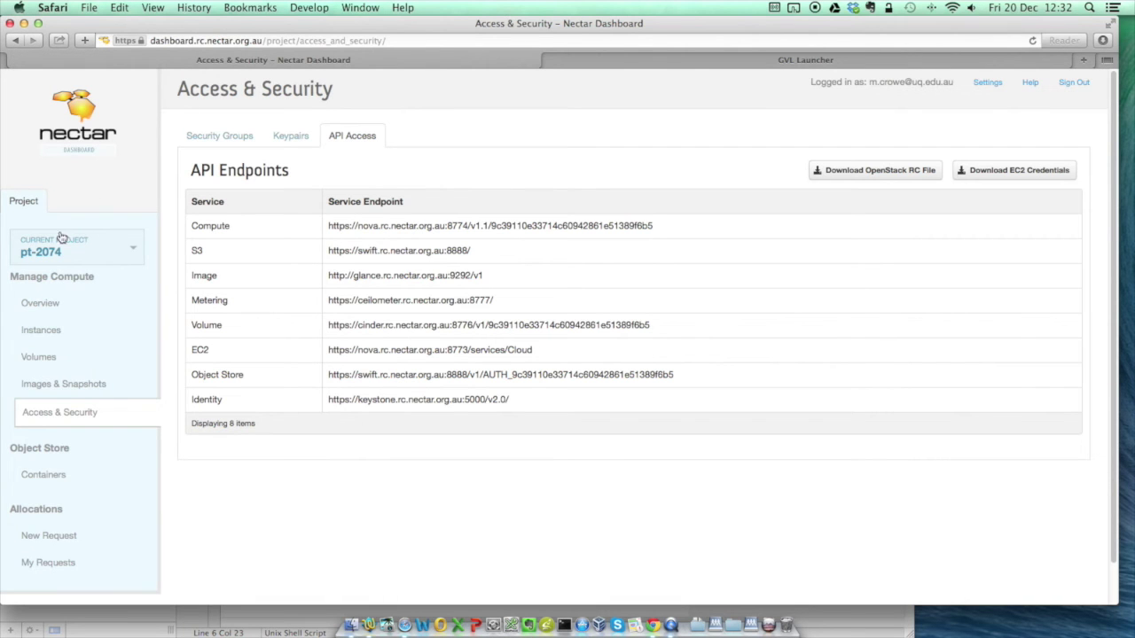
- Check the project Overview and Instances list, then return to the GVL Launcher status page
left_click(38, 307)
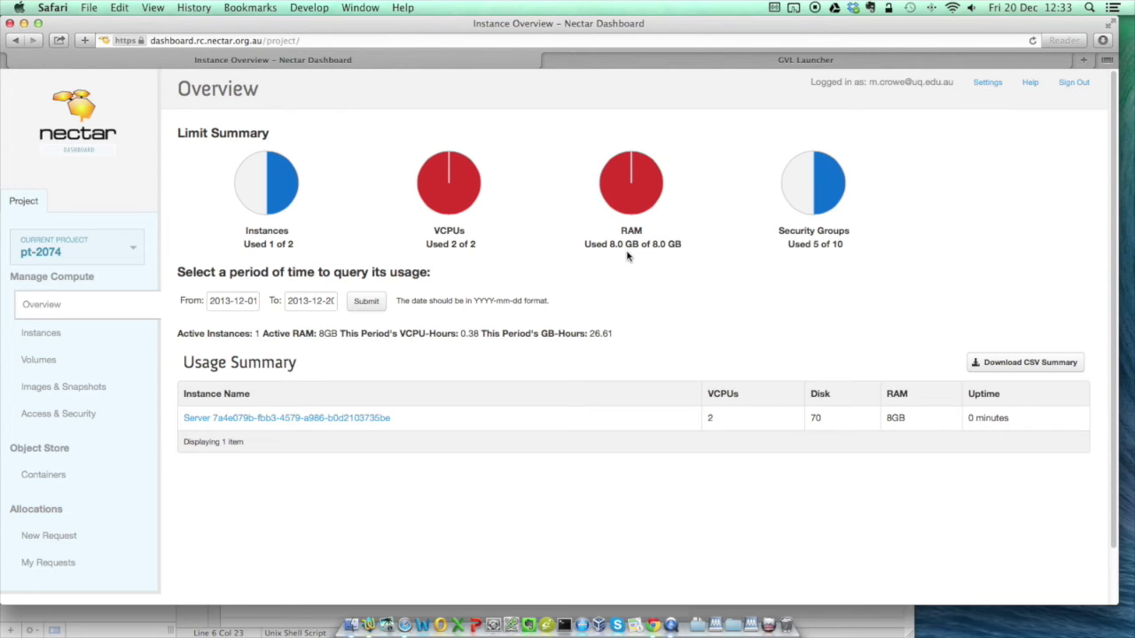
left_click(34, 336)
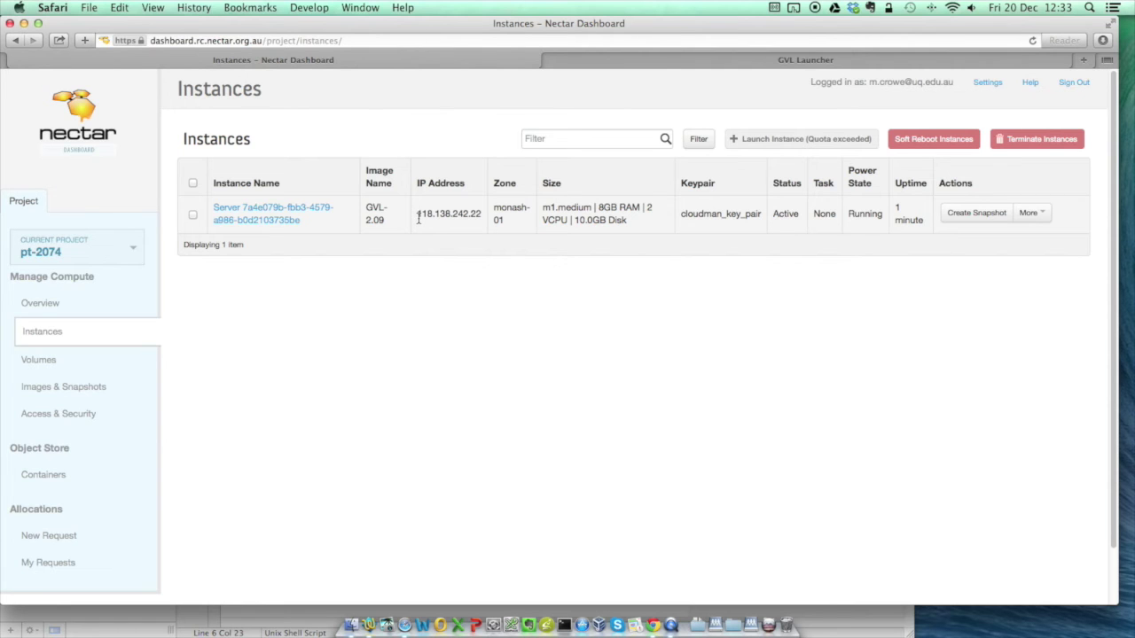
left_click(648, 67)
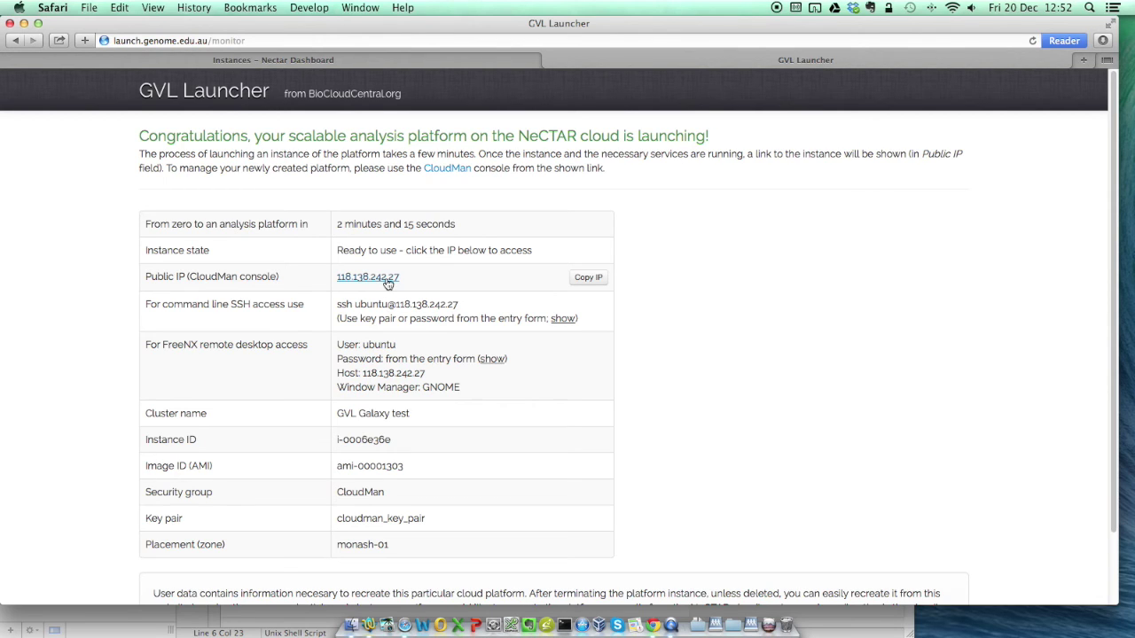
- Open the CloudMan console at 118.138.242.27 and log in as admin with the cluster password
left_click(387, 280)
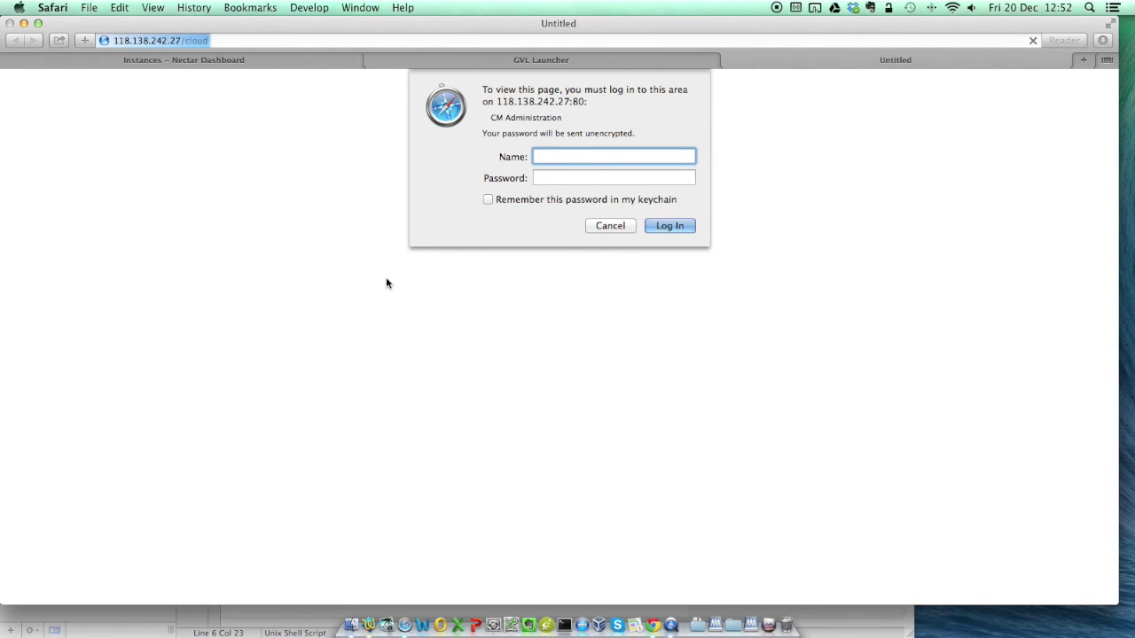
type("admin")
key("Tab")
type("******")
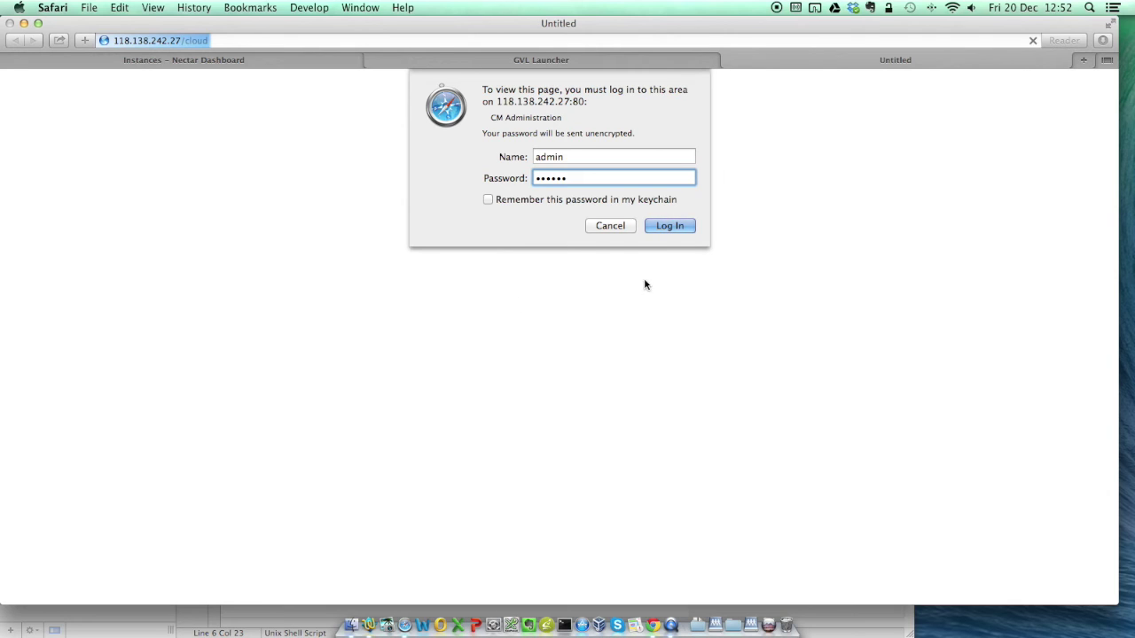
left_click(675, 226)
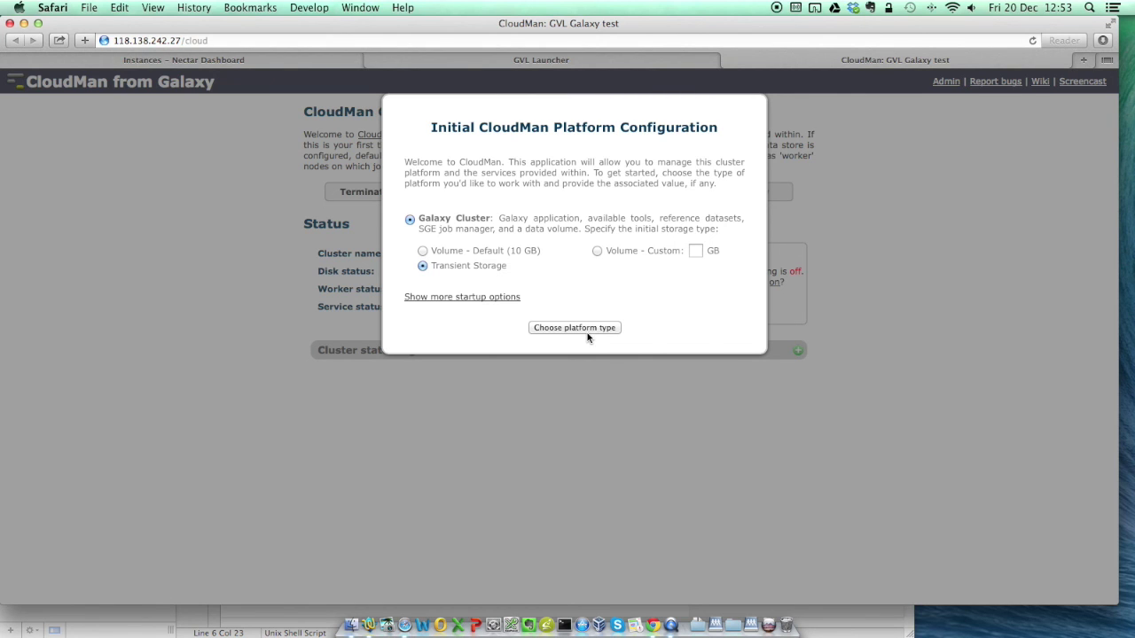
- Confirm Galaxy Cluster with Transient Storage as the initial CloudMan platform configuration
left_click(587, 333)
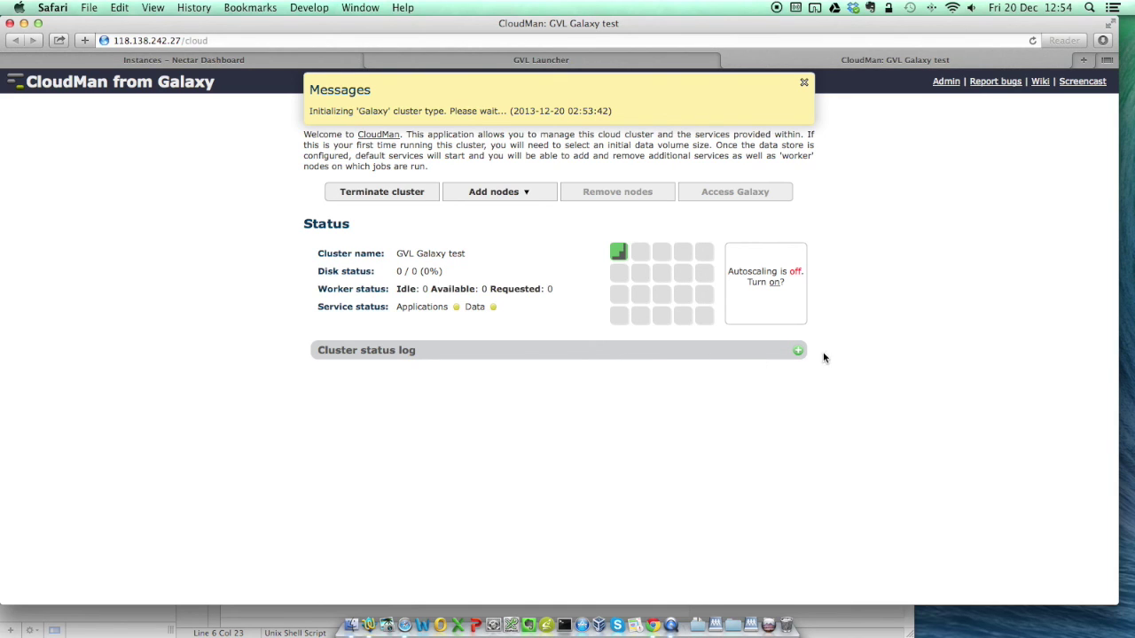
- Expand the cluster status log to follow the Galaxy cluster's startup entries
left_click(798, 351)
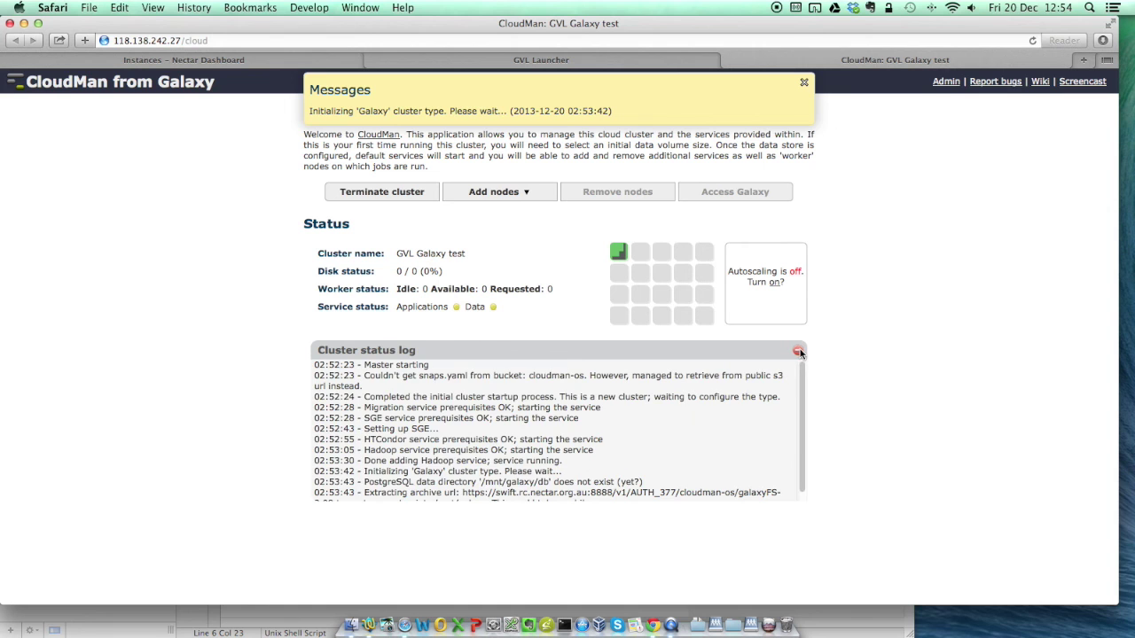